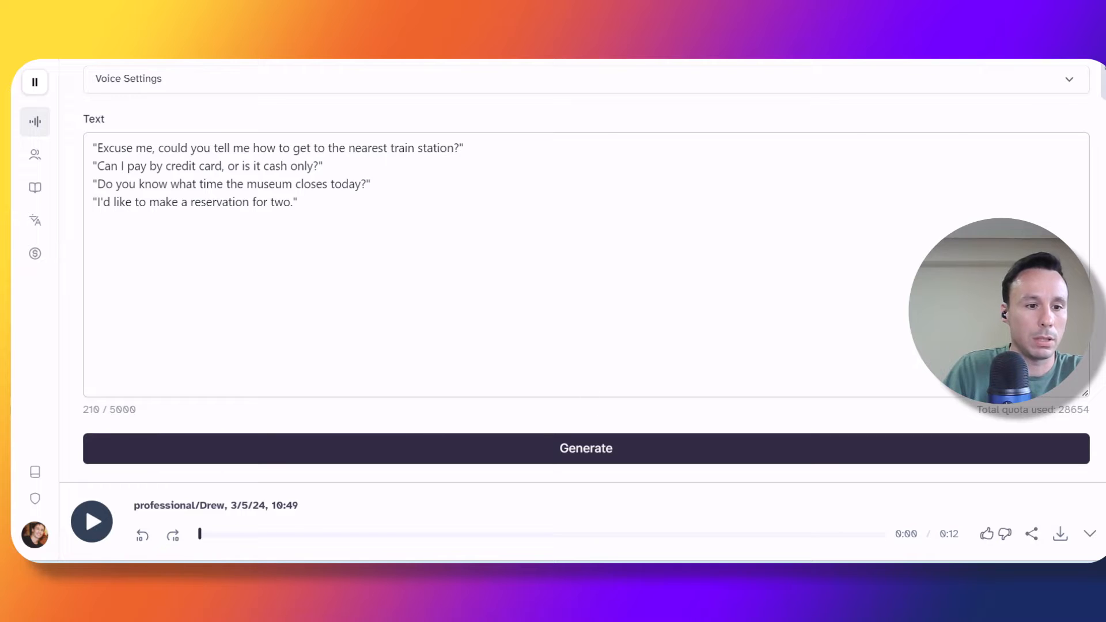
Step: Play the generated speech clip of the four travel phrases
click(98, 524)
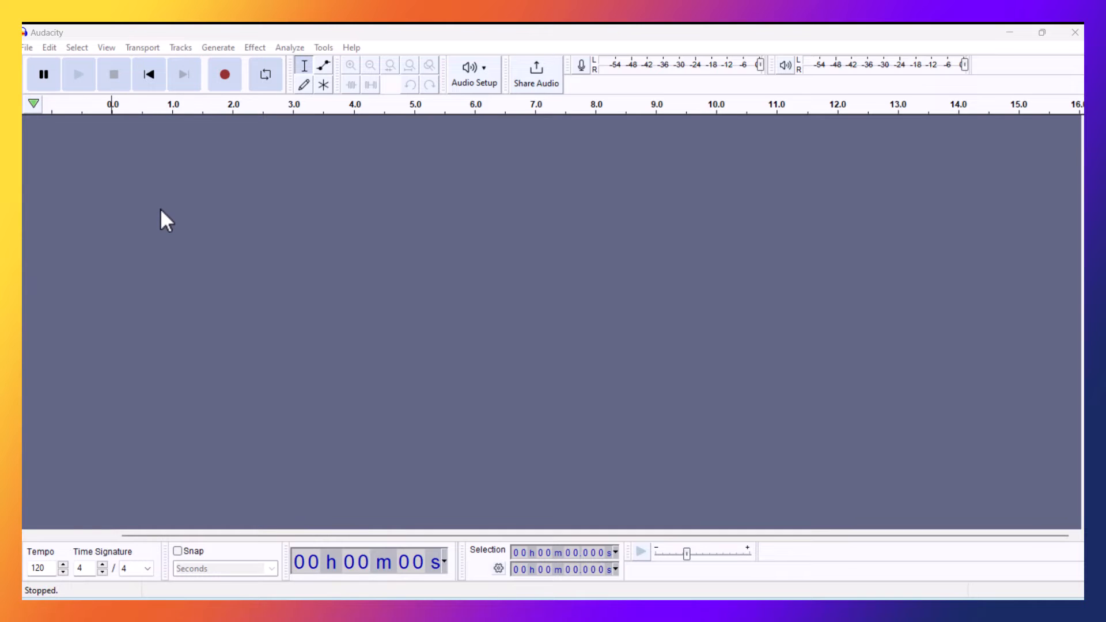
Step: Switch to Audacity and open the audio file 4 Phrases from the Wise Workflows Temp Files folder
click(26, 48)
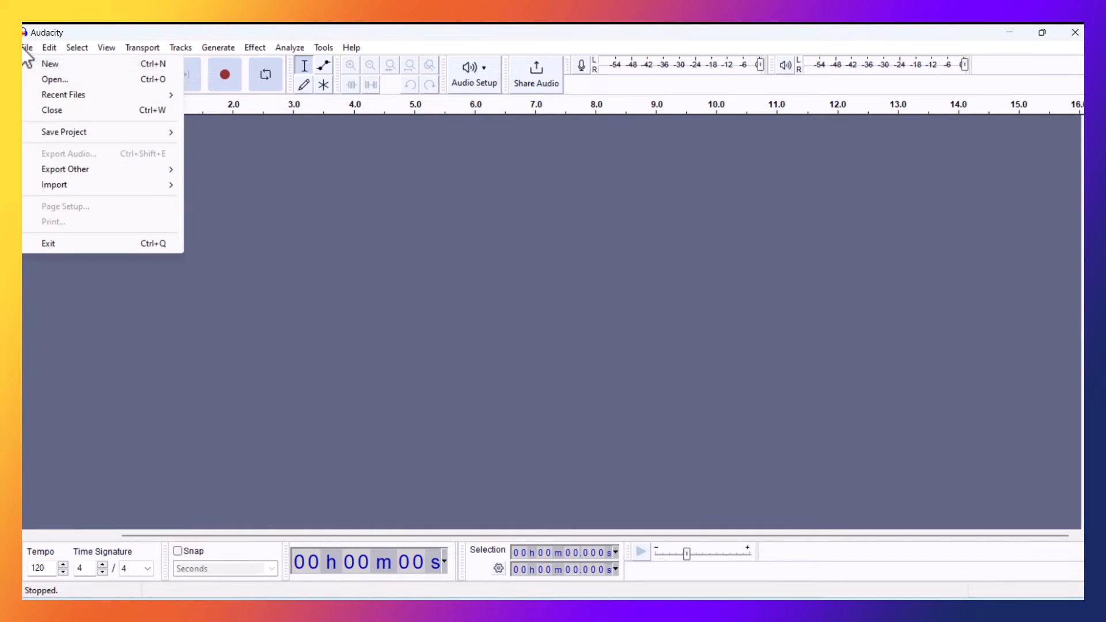
click(81, 84)
click(160, 127)
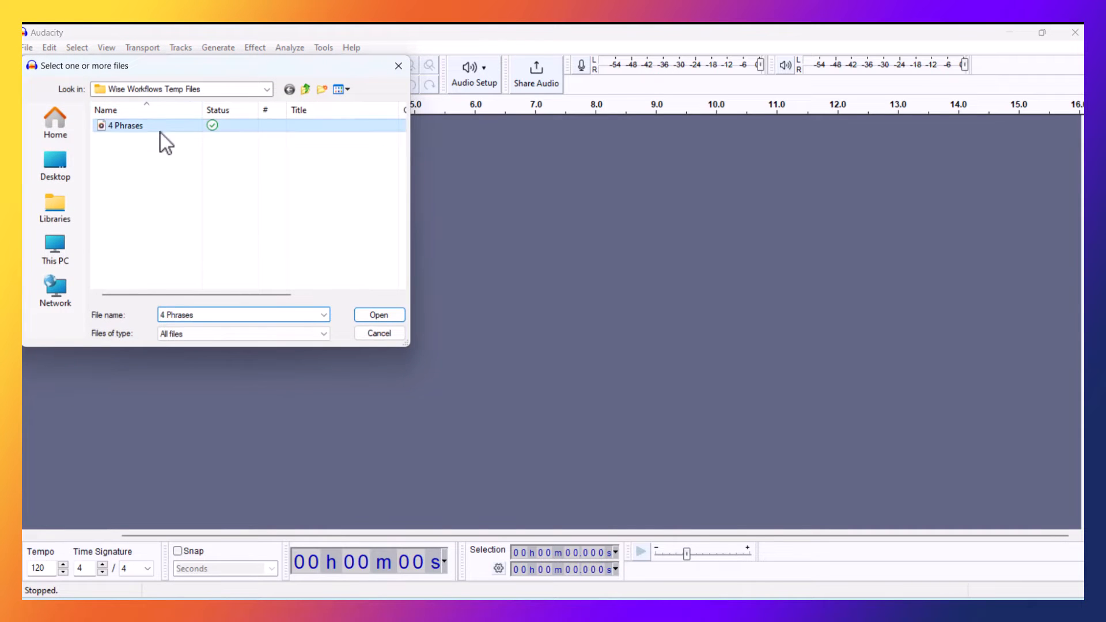
click(372, 315)
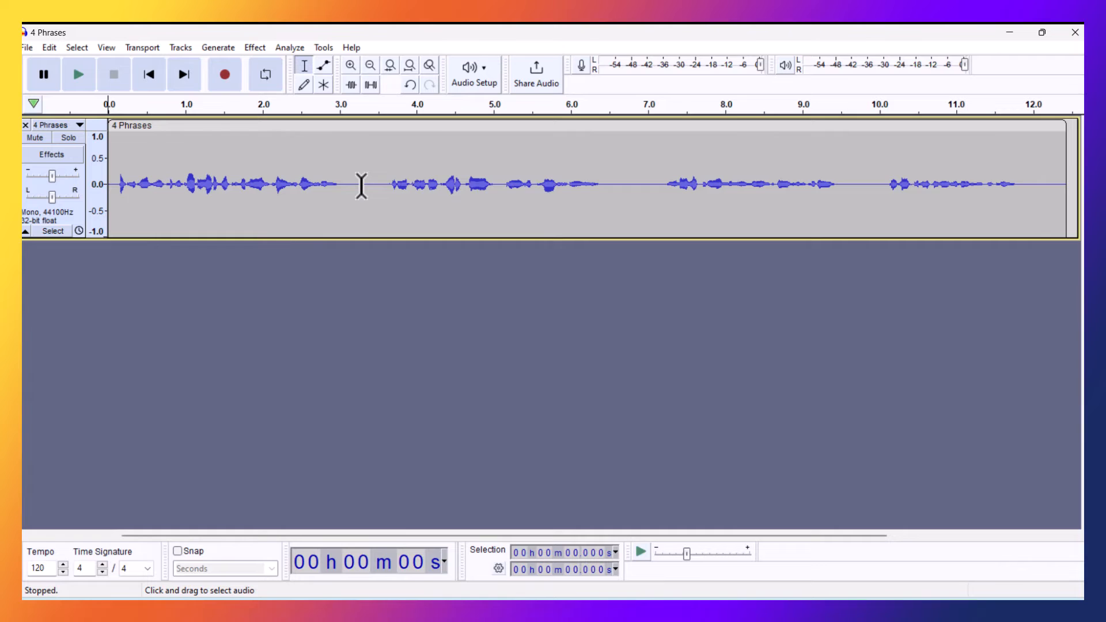
Step: Generate 3 seconds of silence in the gap after the first phrase, at about 3.3 s, and undo it
click(361, 186)
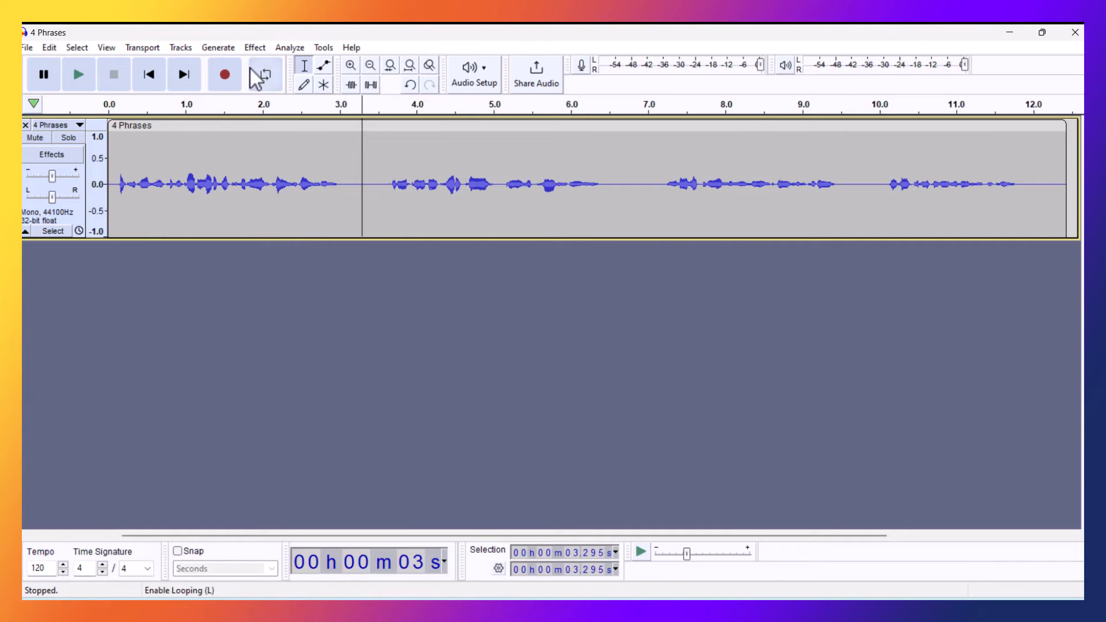
click(219, 49)
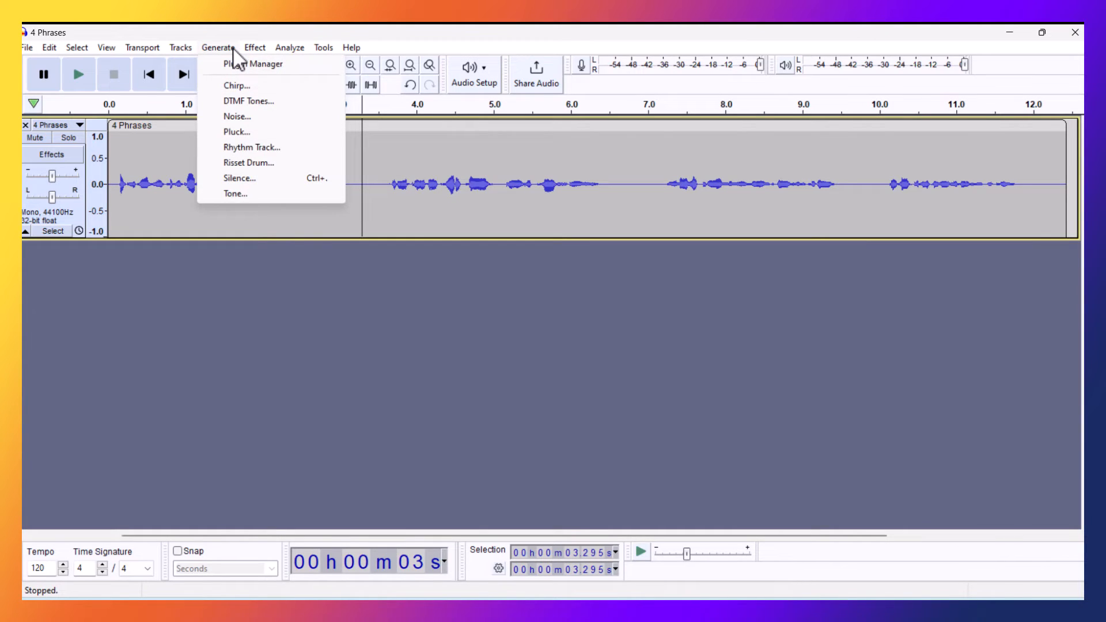
click(282, 180)
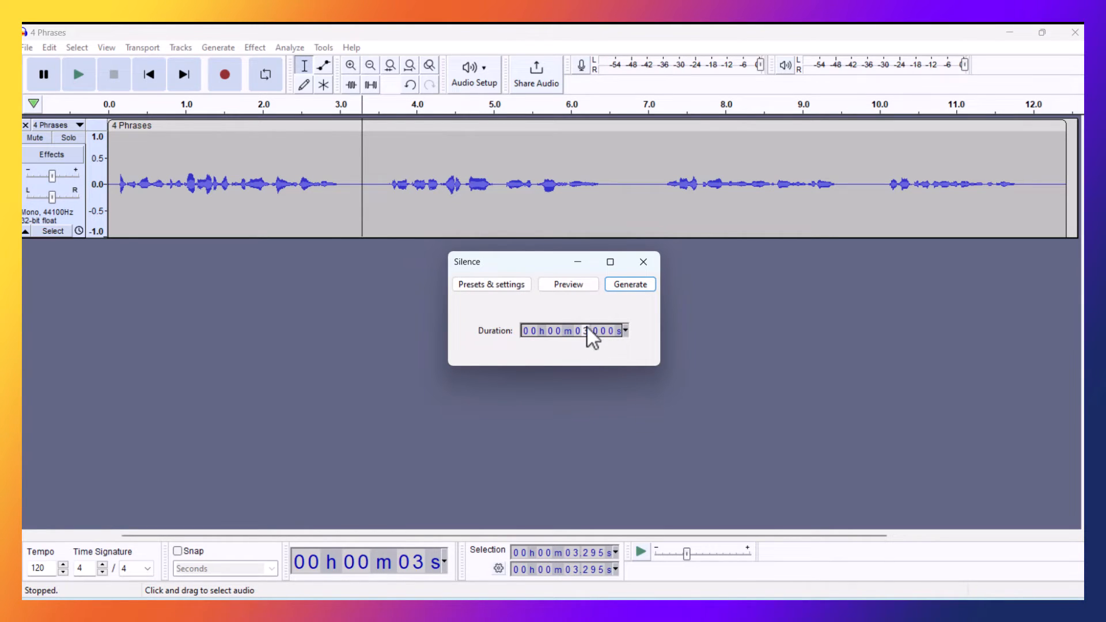
click(627, 287)
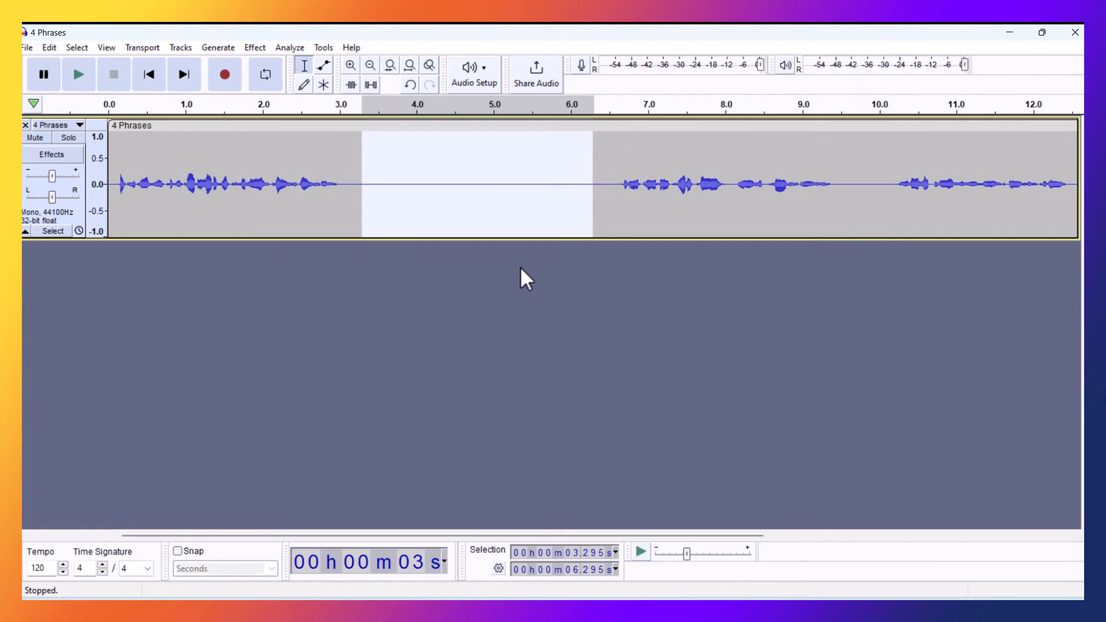
key(ctrl+z)
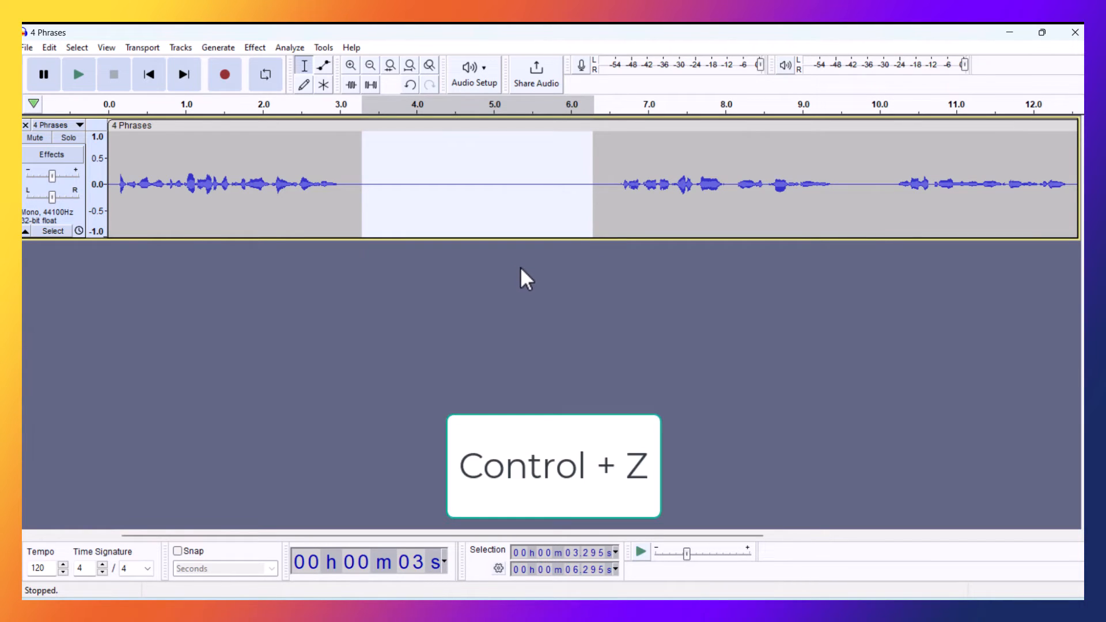
key(ctrl+z)
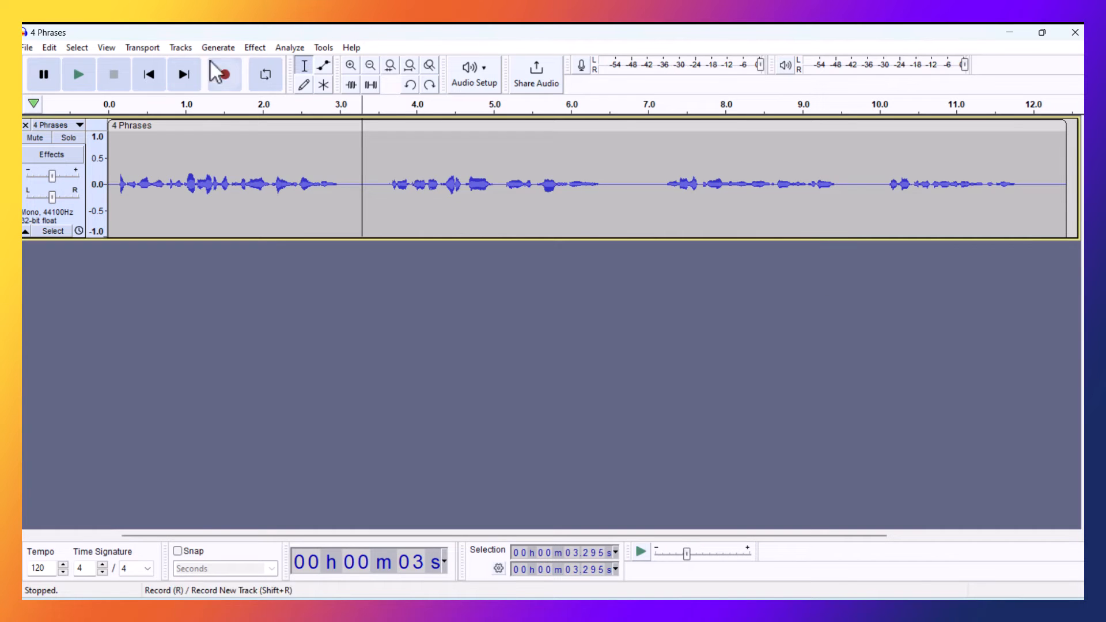
Step: Check whether keeping tracks synchronized (Sync-Lock) is enabled
click(176, 47)
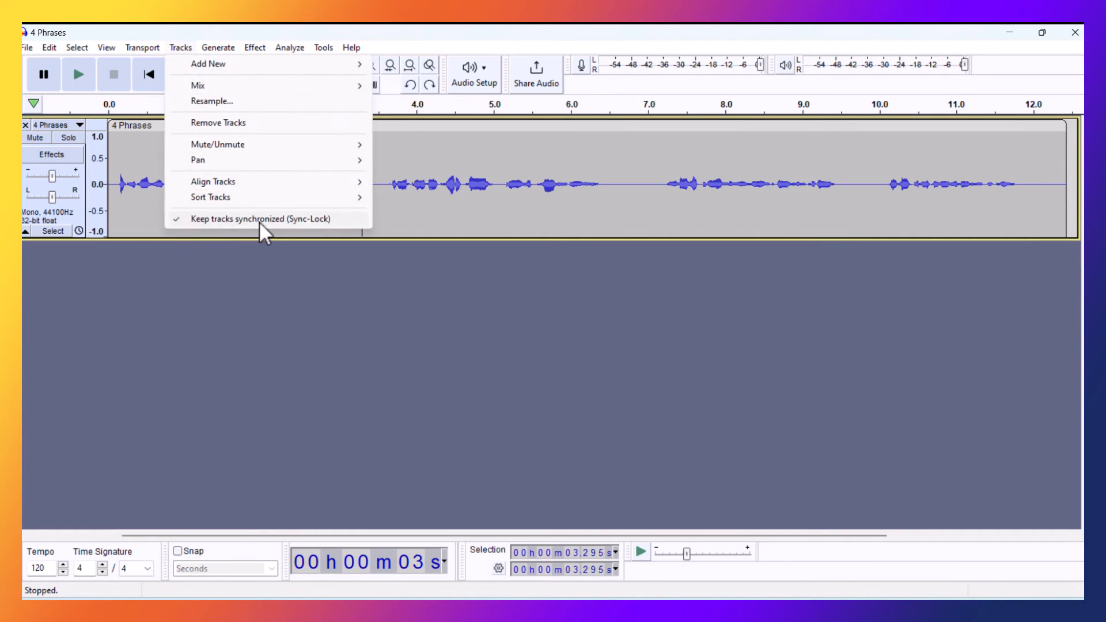
click(309, 282)
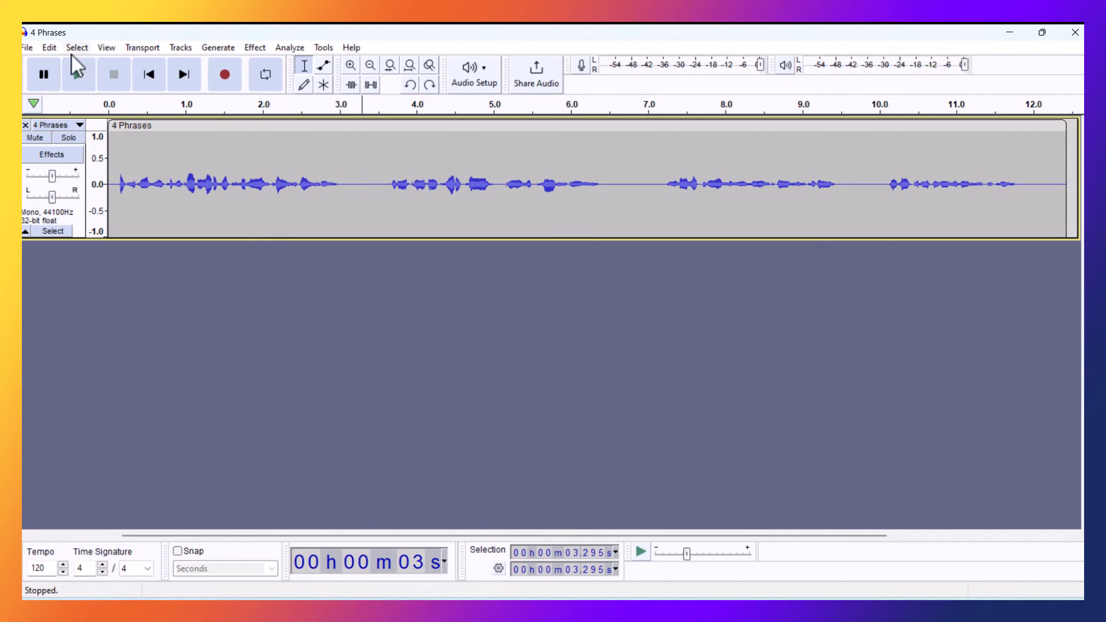
Step: List the shortcut preferences by name, search them for "silence" and select the Silence command
click(49, 48)
click(80, 270)
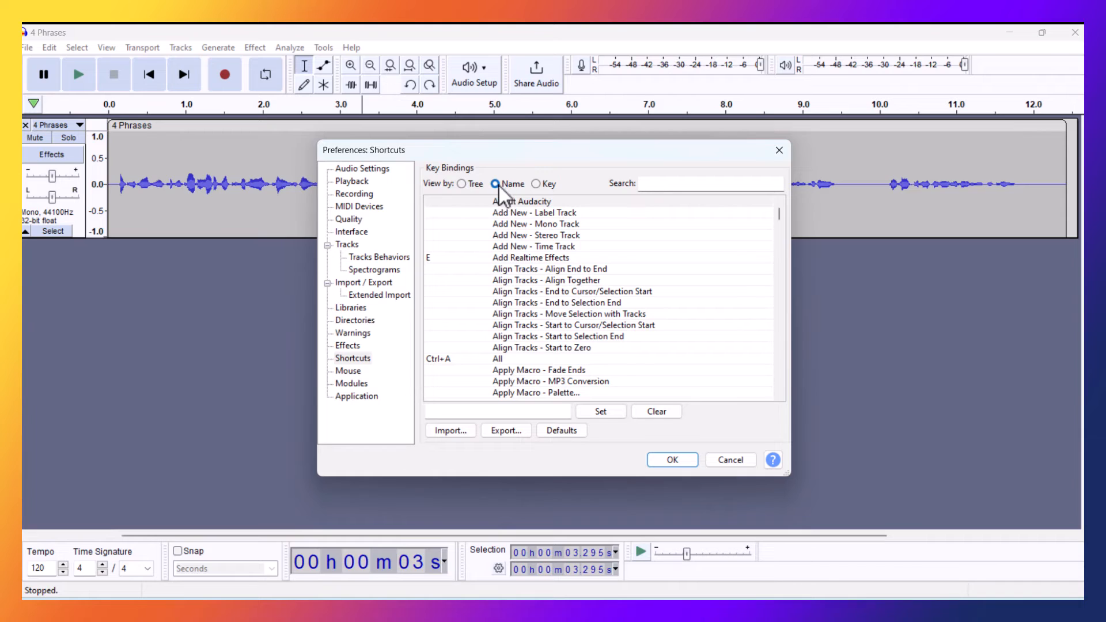
click(651, 182)
text(silence)
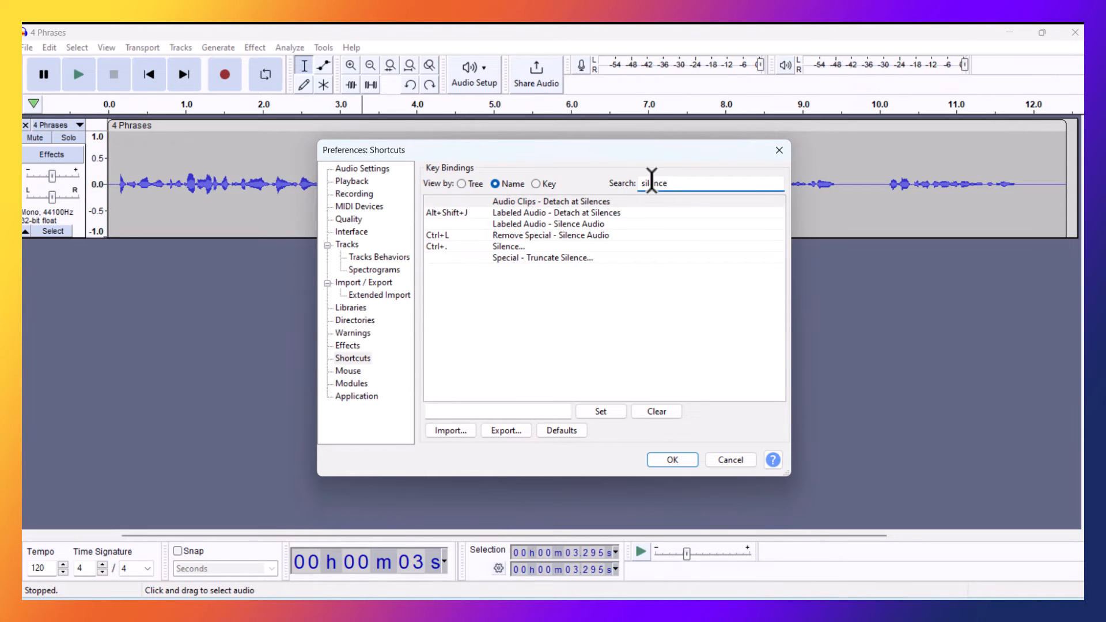
click(510, 247)
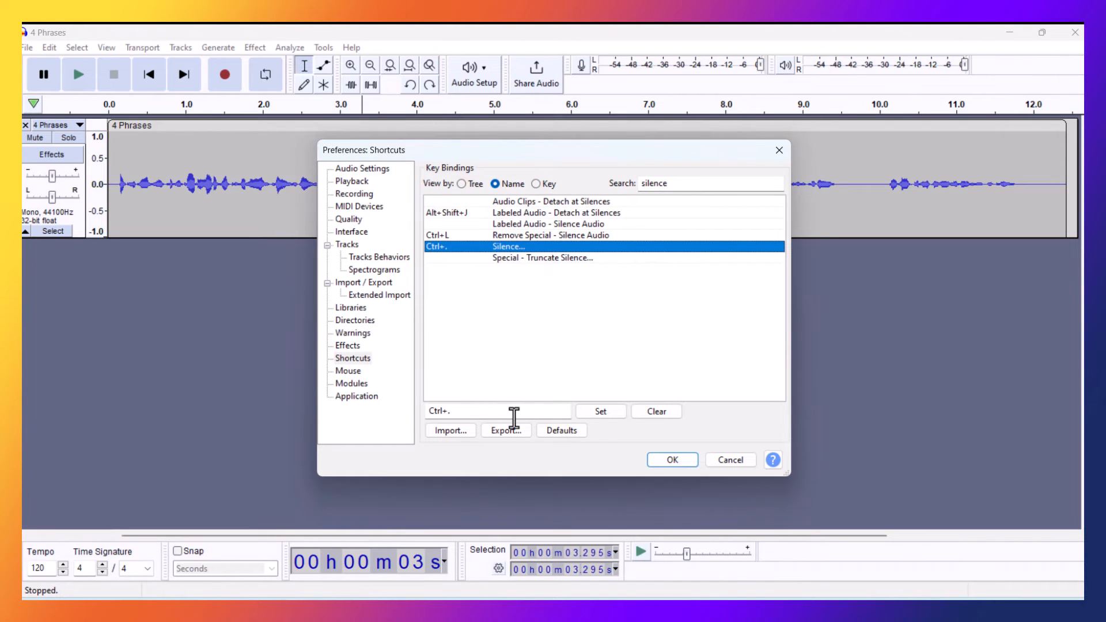
Step: Assign the shortcut Ctrl+. to the Silence command and save the preferences
drag(514, 414, 433, 414)
key(BackSpace)
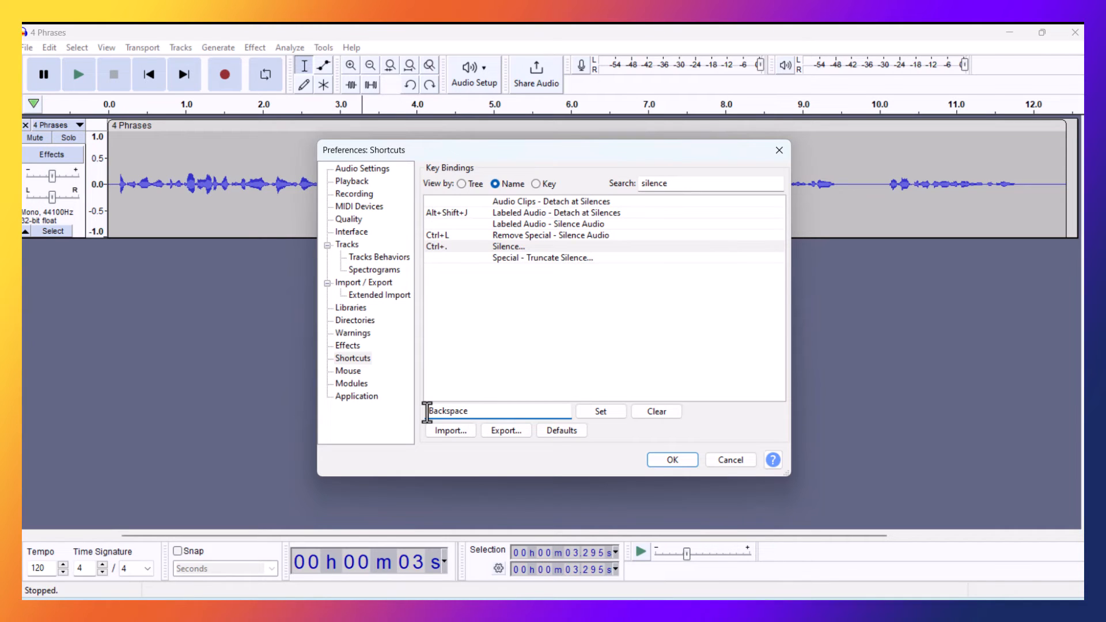
key(BackSpace)
key(ctrl+period)
click(610, 415)
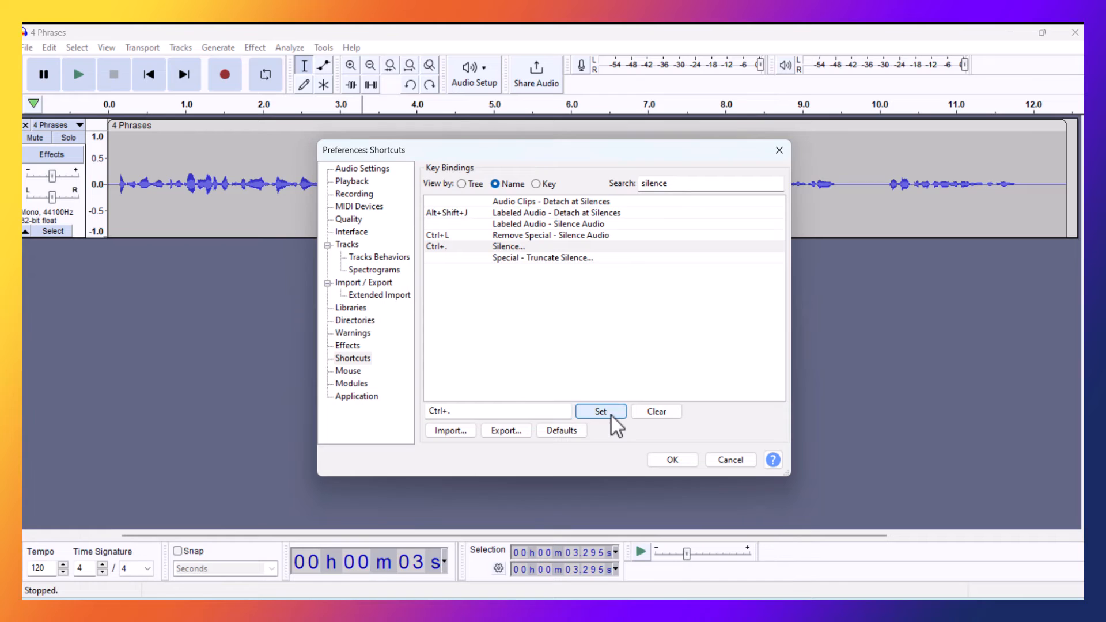
click(672, 458)
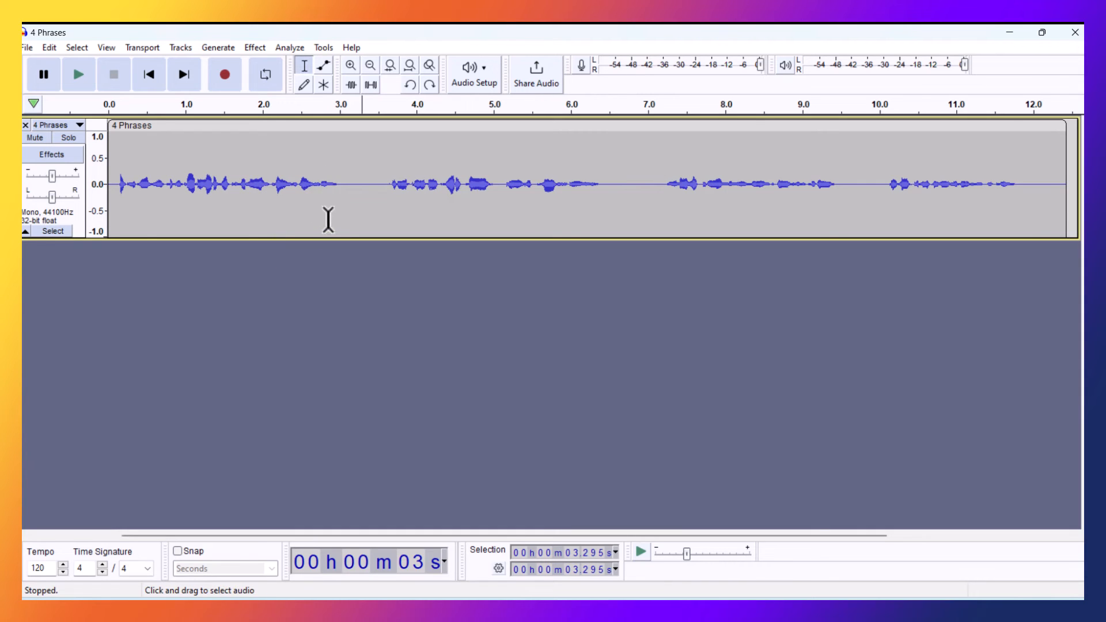
Step: Look up the Add Label at Selection command and its shortcut among the label commands
key(ctrl+b)
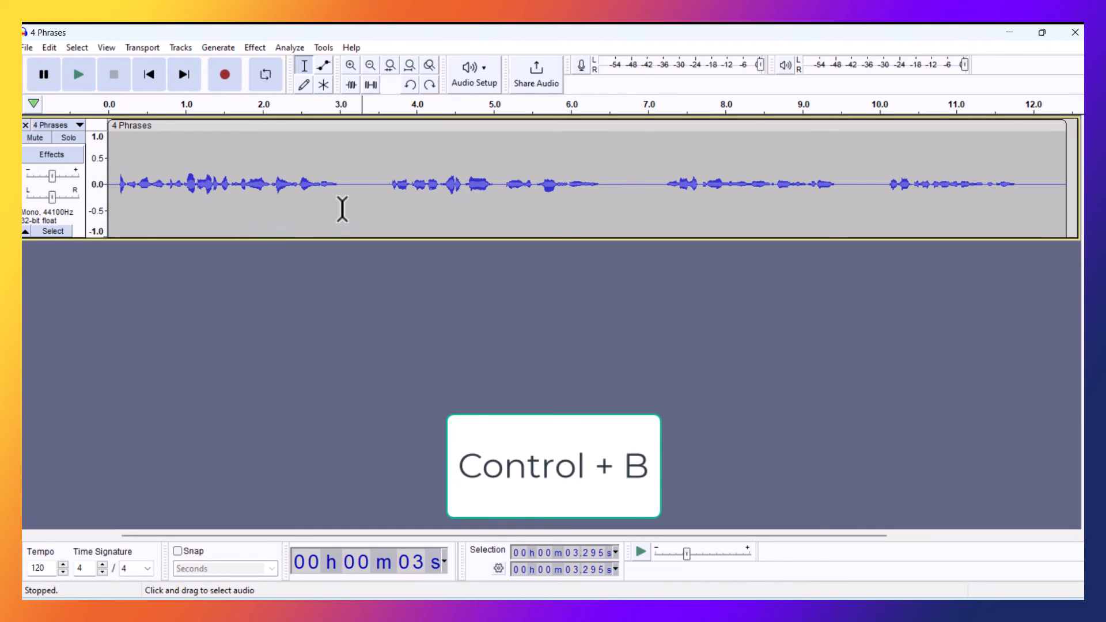
click(363, 183)
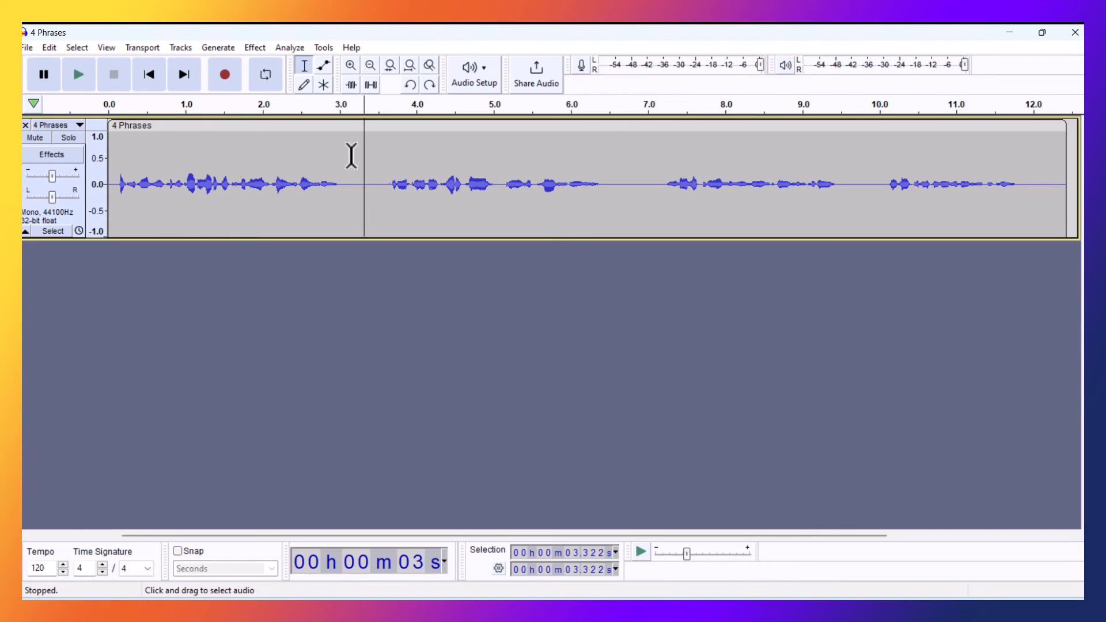
click(60, 47)
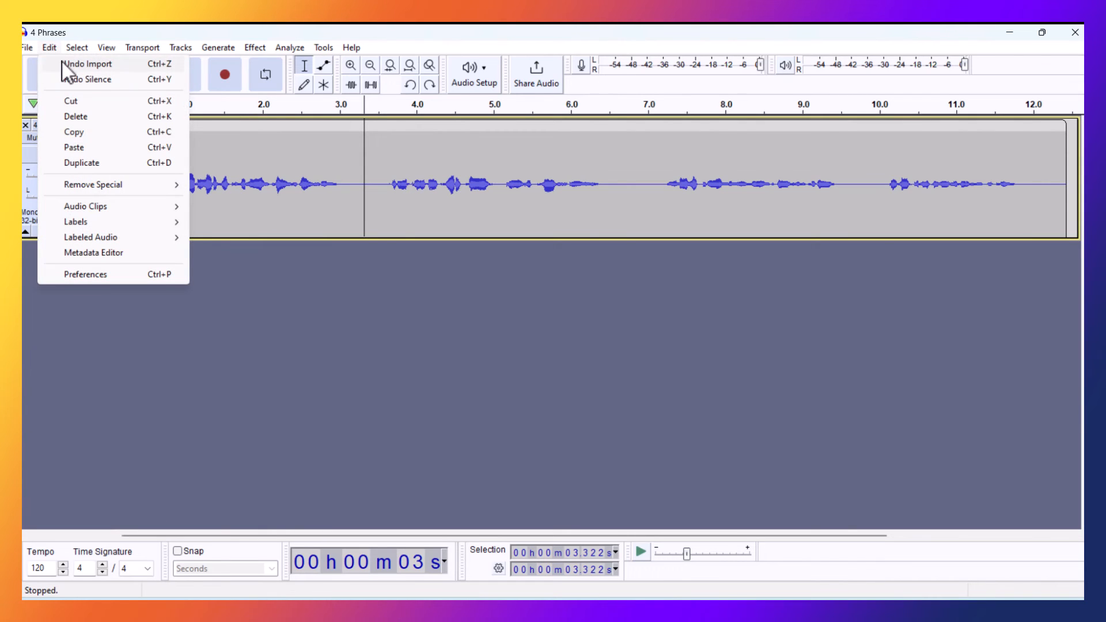
mouse_move(86, 222)
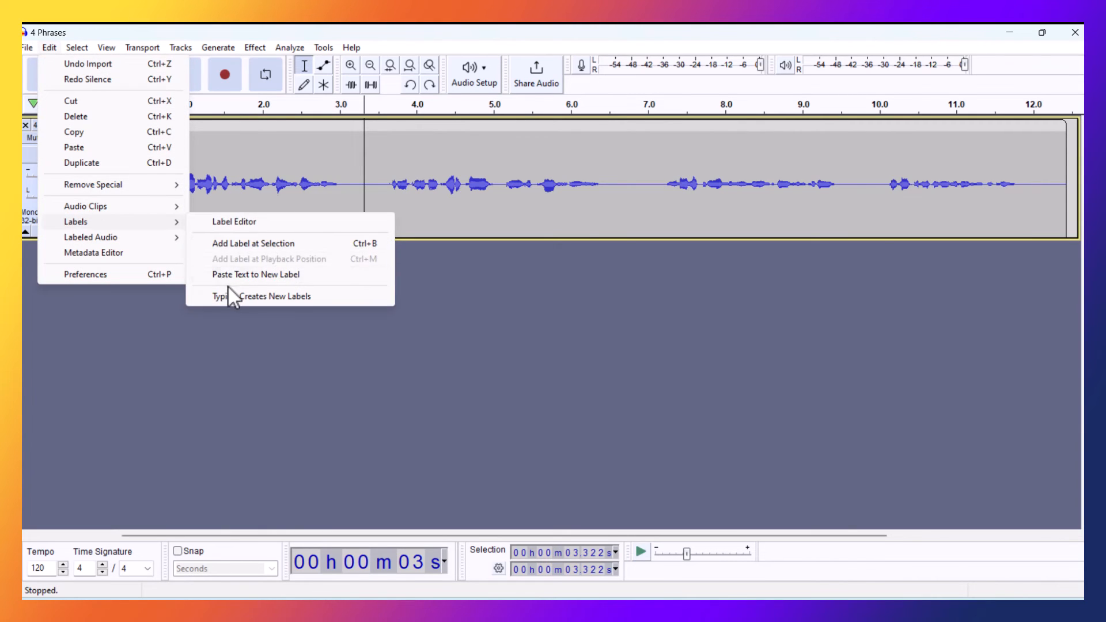
click(472, 297)
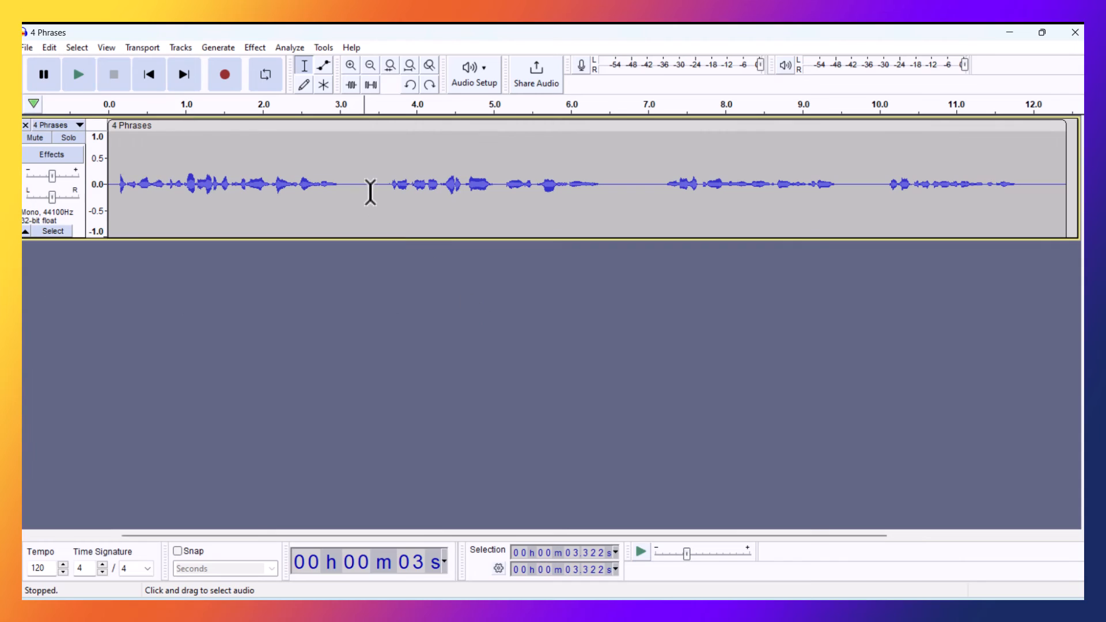
Step: Add blank labels in the three gaps between the phrases, at about 3.36 s, 6.68 s and 9.72 s
click(366, 184)
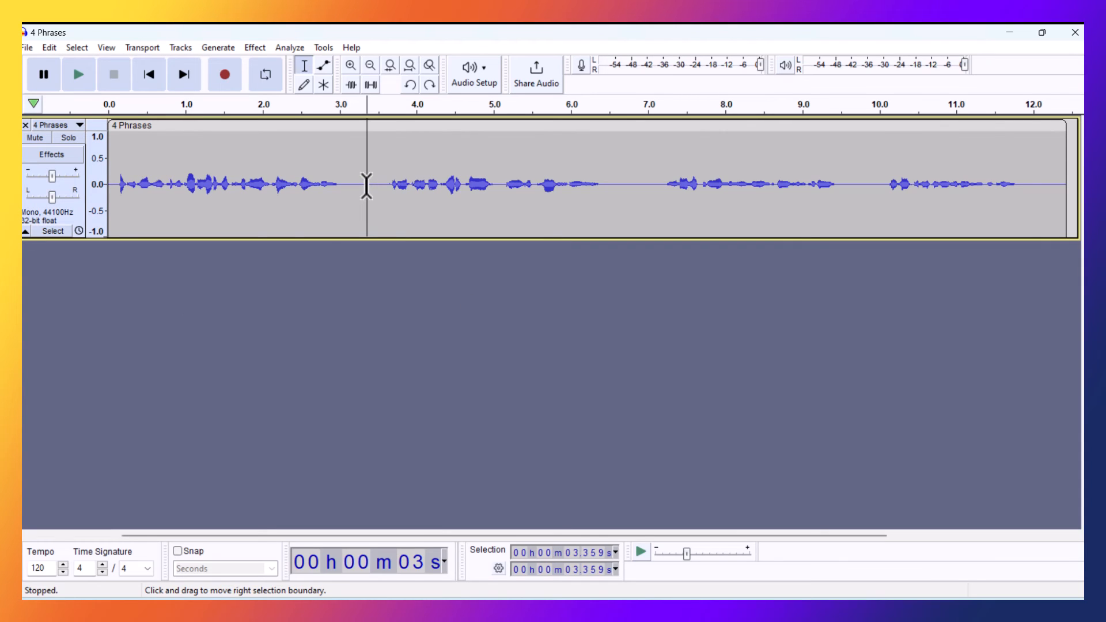
key(ctrl)
key(ctrl+b)
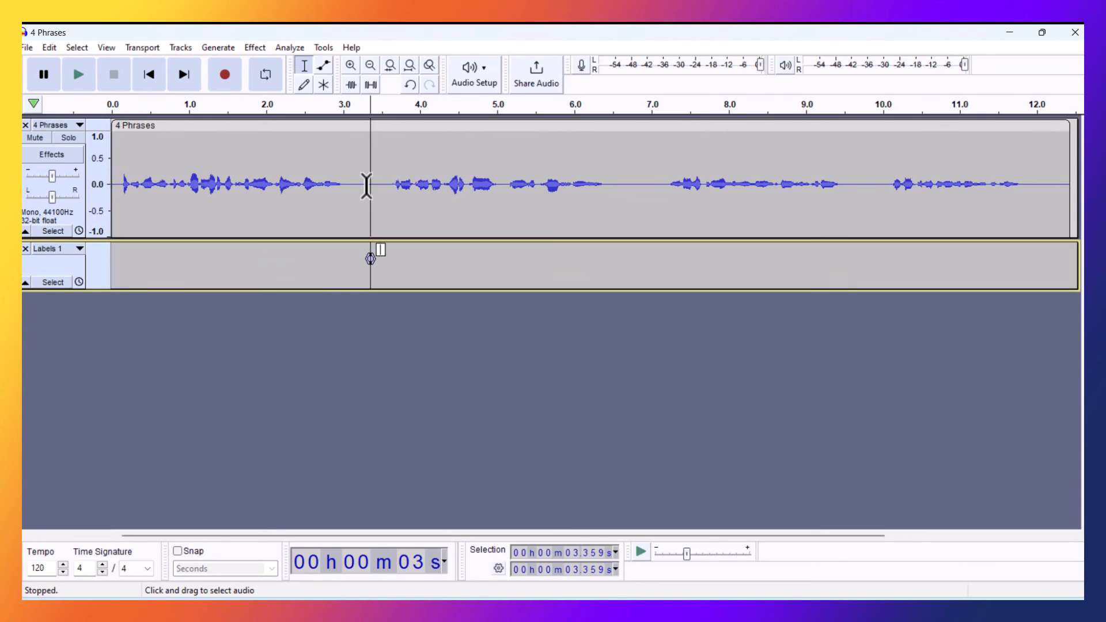
click(624, 181)
key(ctrl+b)
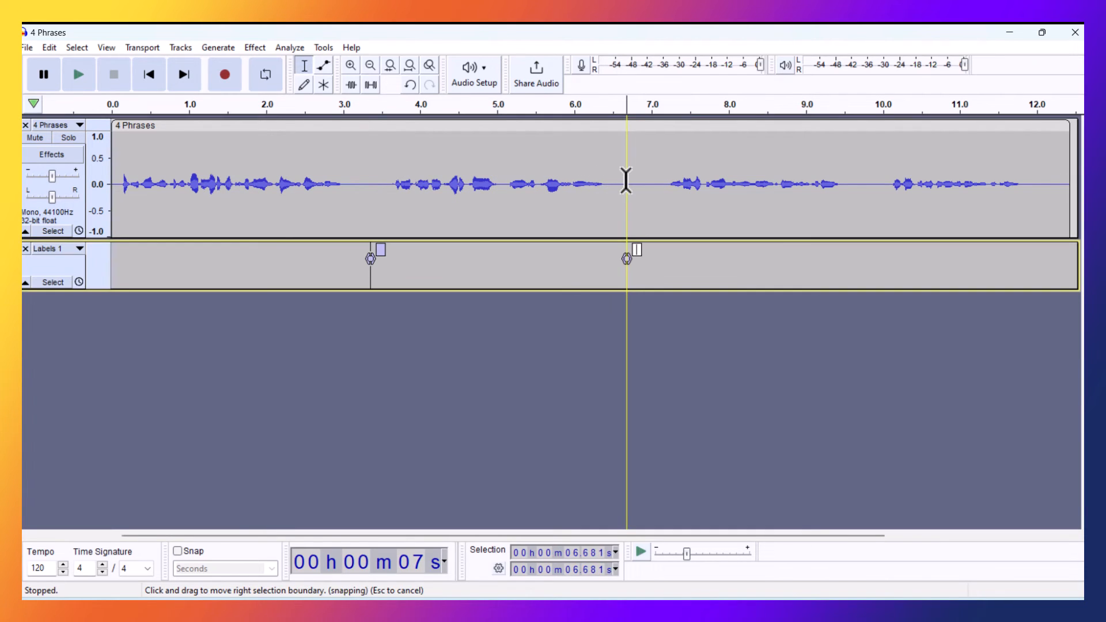
click(860, 180)
key(ctrl)
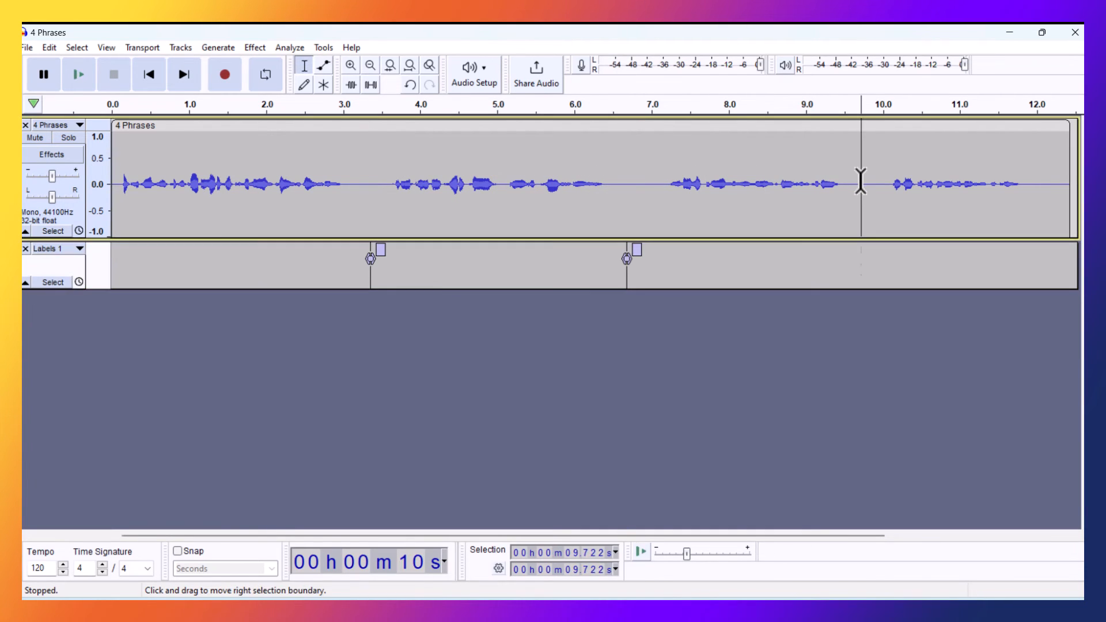
key(ctrl+b)
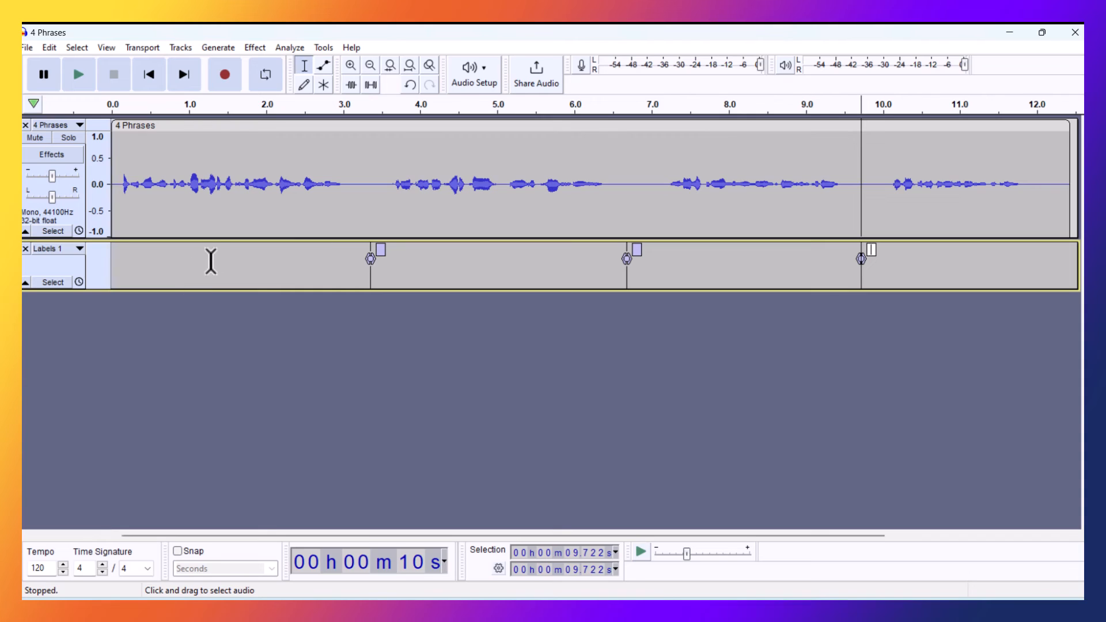
Step: Insert 3 seconds of silence in the audio track at the first label, at about 3.36 s
click(369, 182)
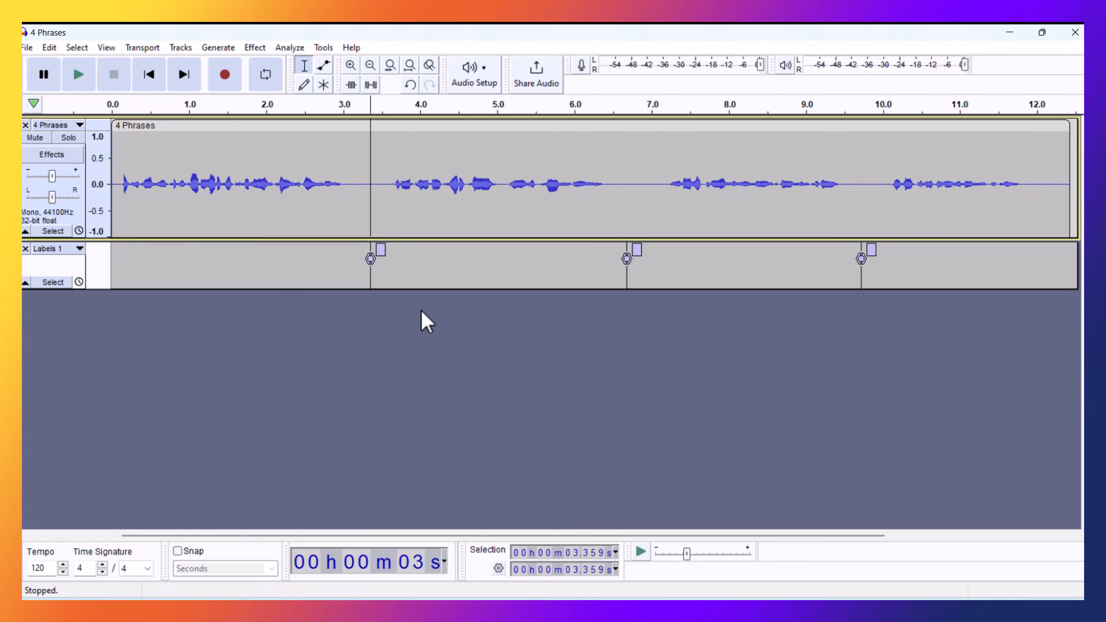
key(s)
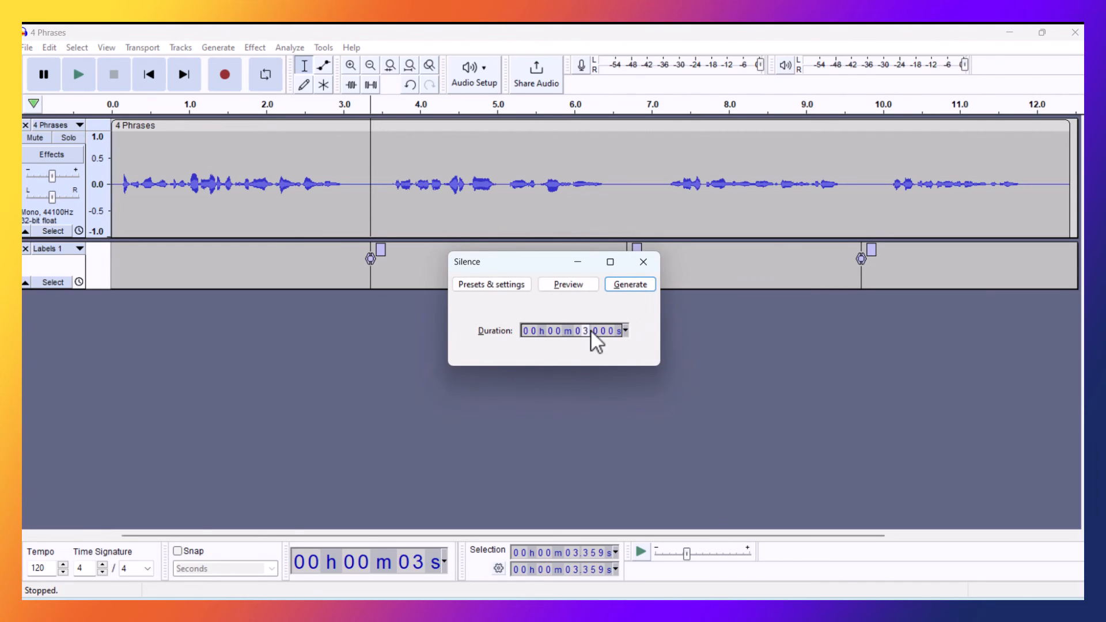
key(alt+Right)
key(Return)
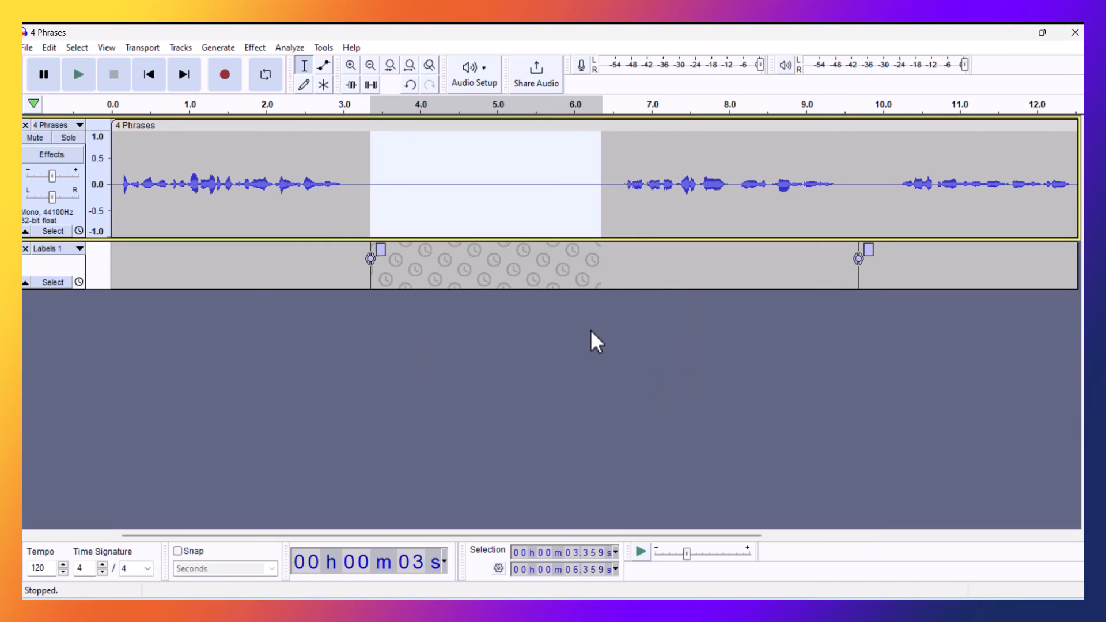
Step: Insert 3 seconds of silence in the audio track at the second label and at the third label
key(alt+Right)
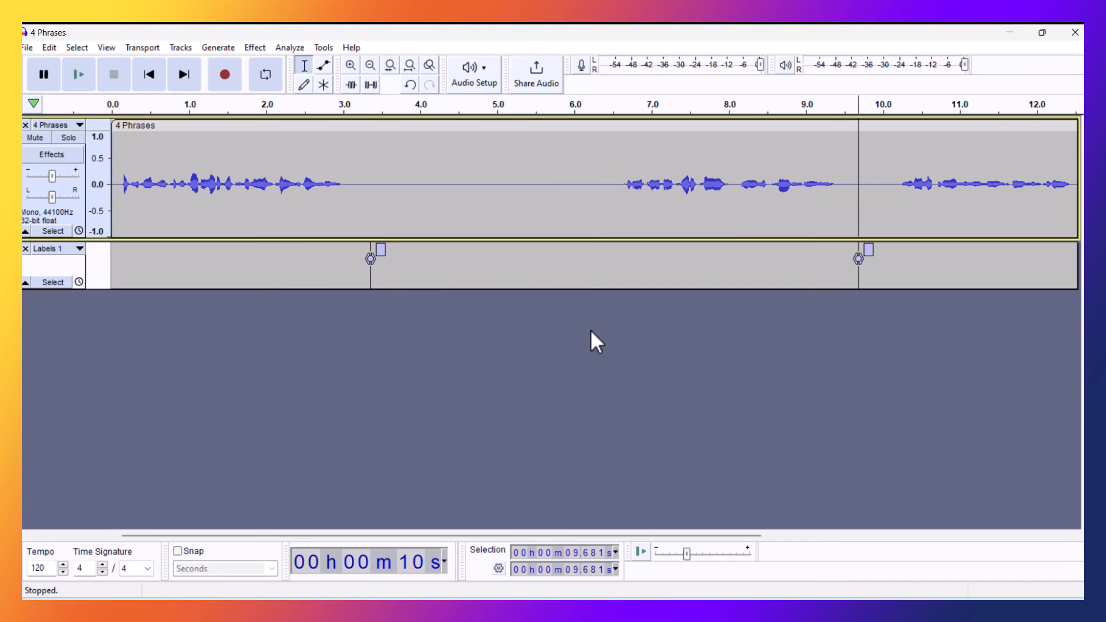
key(alt+s)
key(Return)
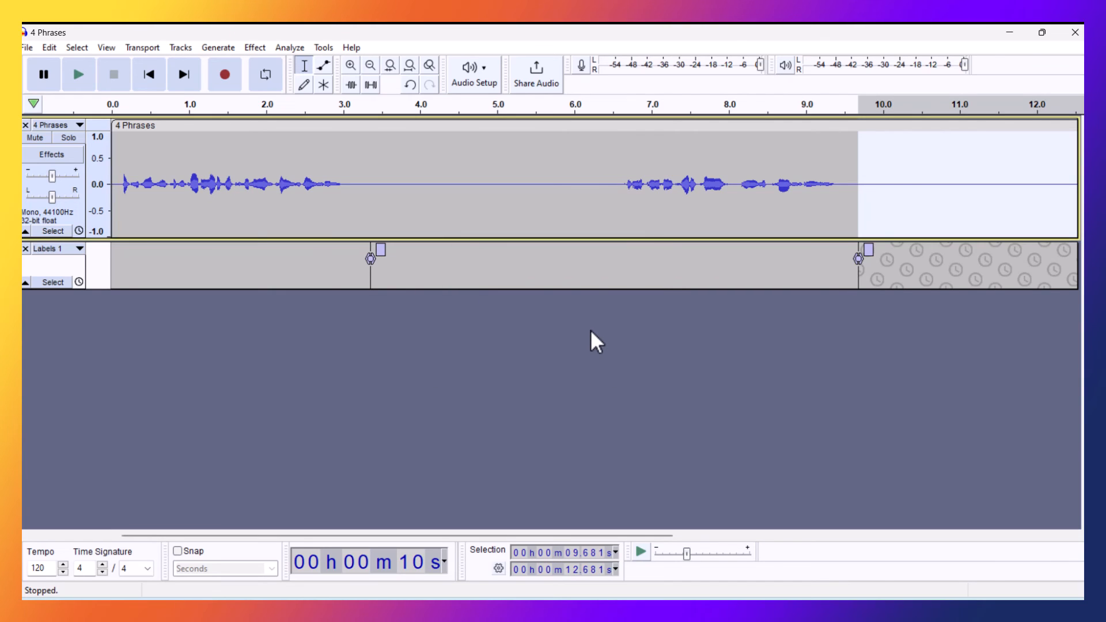
key(alt+Right)
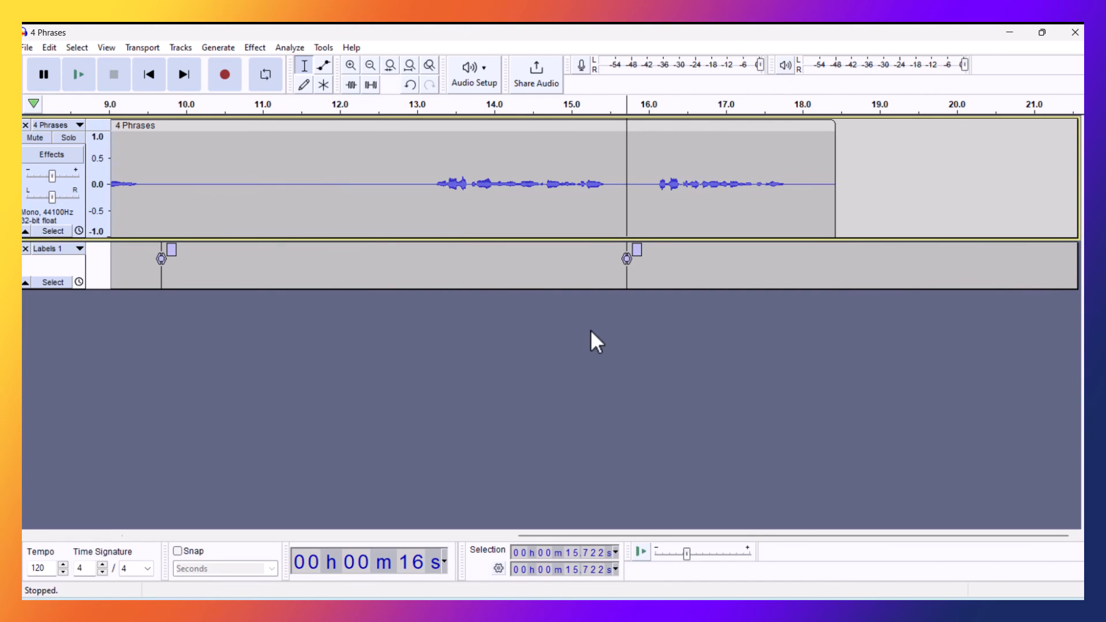
key(alt+s)
key(Return)
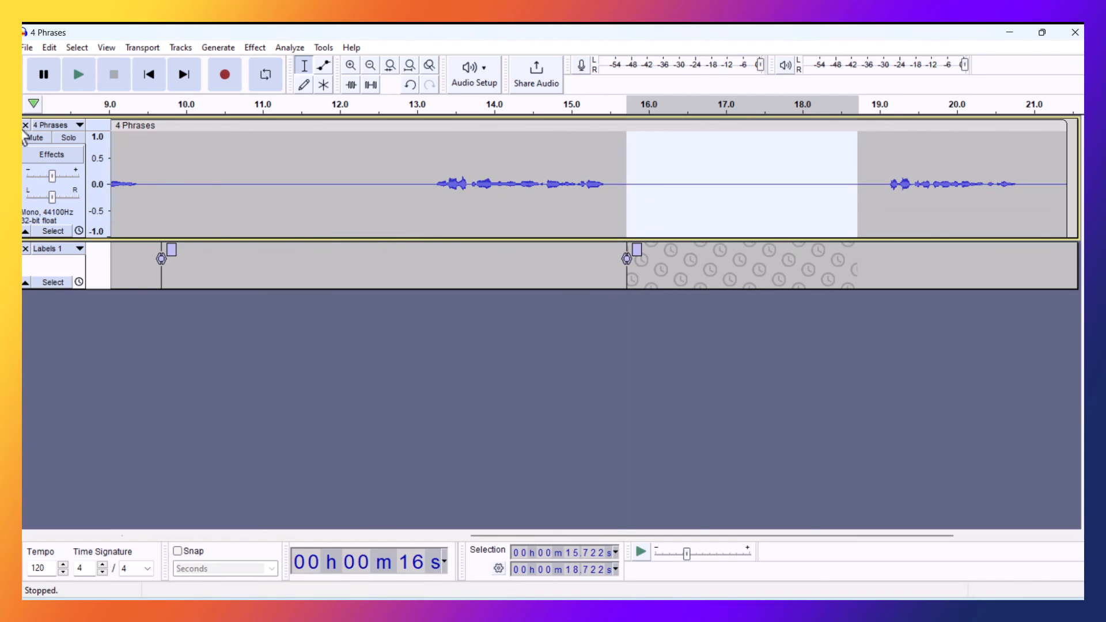
Step: Export the entire project as 4 Phrases.wav in WAV (Microsoft) format, mono, 44100 Hz, signed 16-bit PCM
click(27, 47)
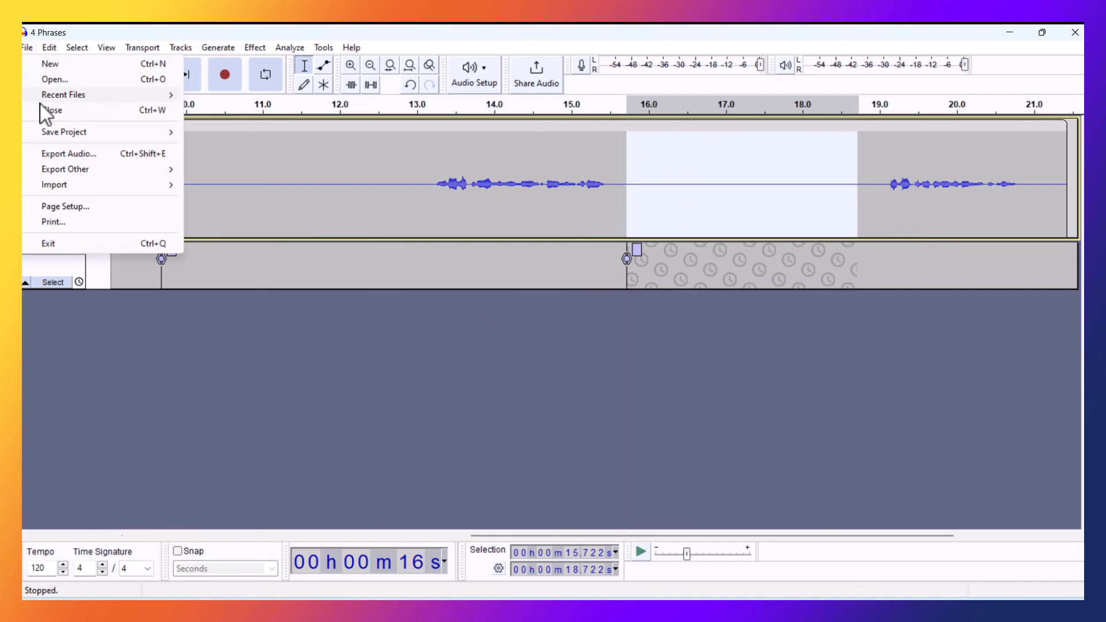
click(70, 154)
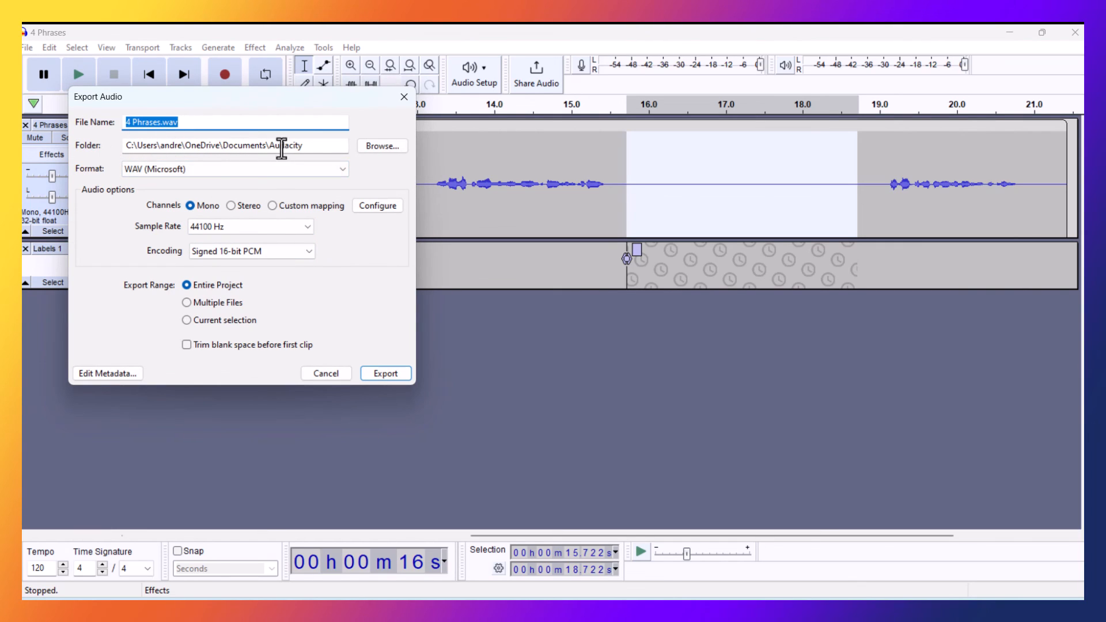
click(381, 371)
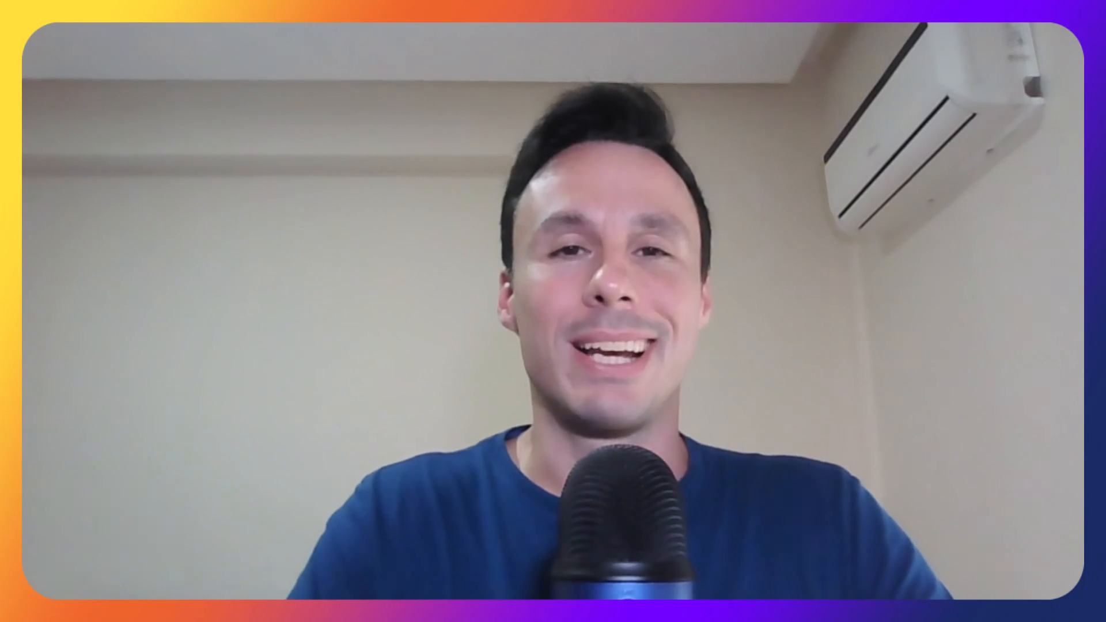